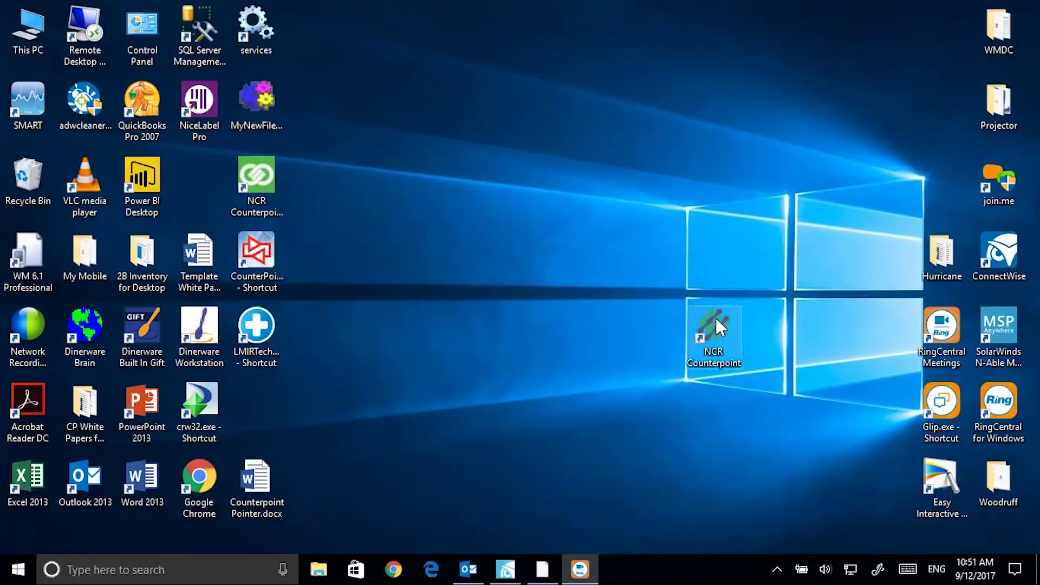
- Launch NCR Counterpoint from its desktop shortcut and reach the home page as MGR
{"action": "double_click", "coordinate": [714, 325]}
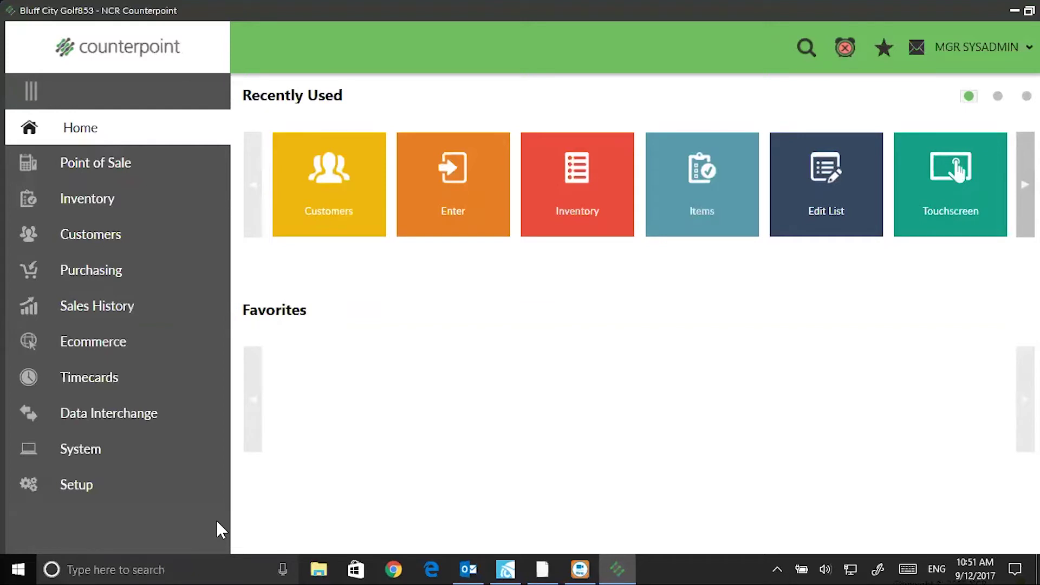
- Collapse the navigation sidebar to icons once the home screen loads
{"action": "left_click", "coordinate": [36, 95]}
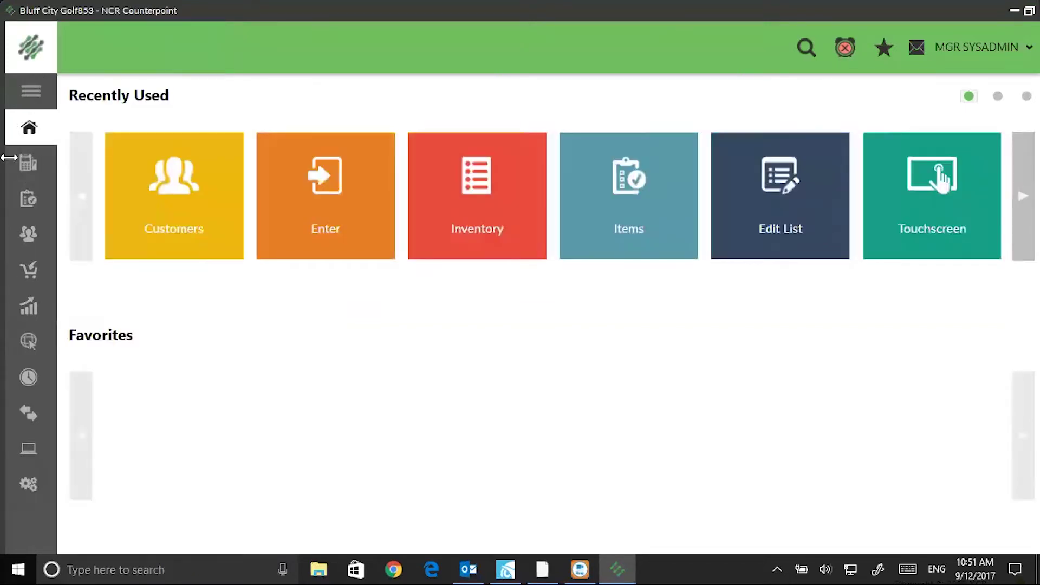
{"action": "left_click", "coordinate": [36, 93]}
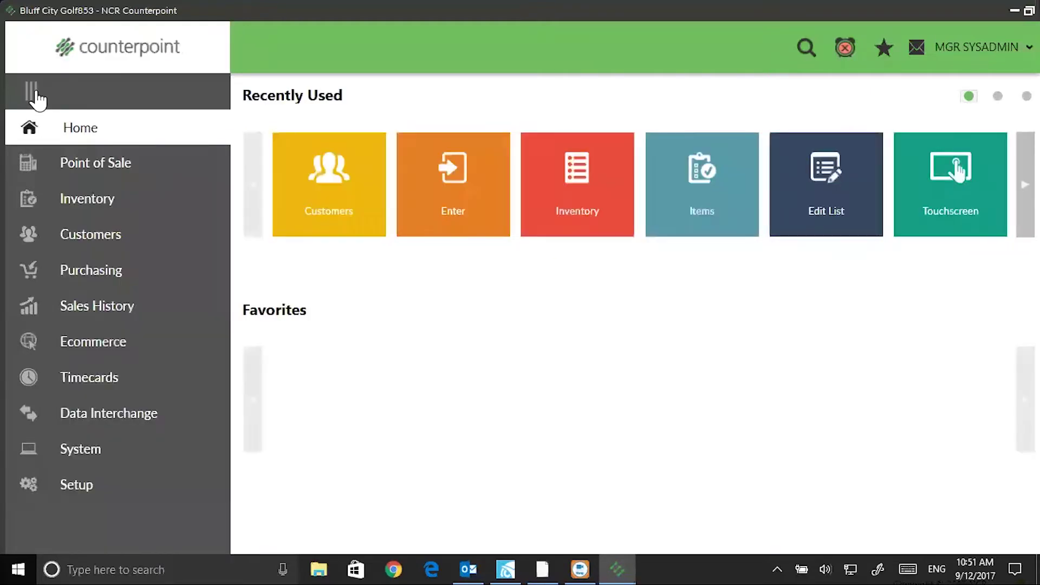
{"action": "left_click", "coordinate": [83, 163]}
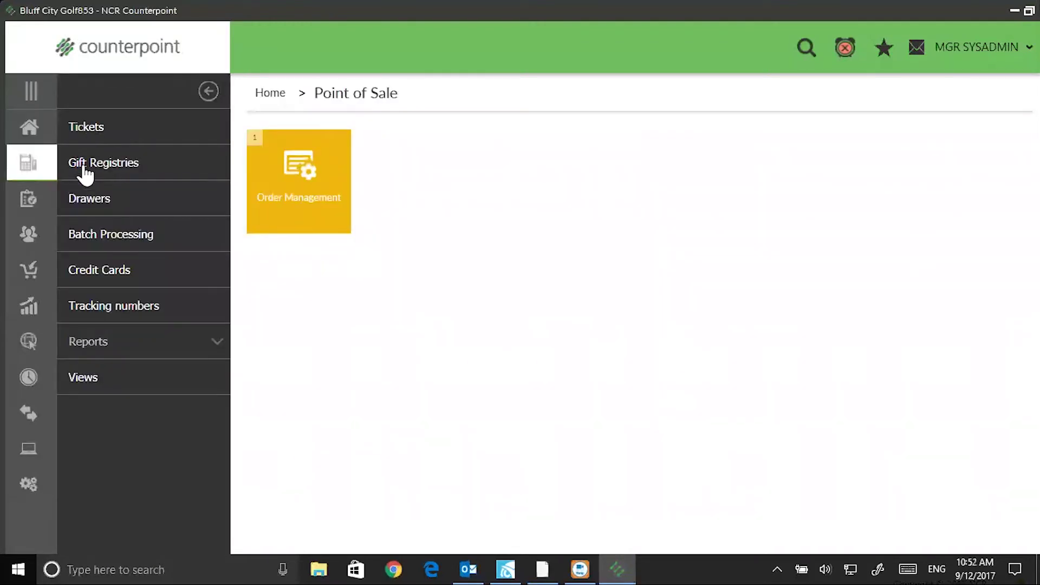
{"action": "left_click", "coordinate": [30, 130]}
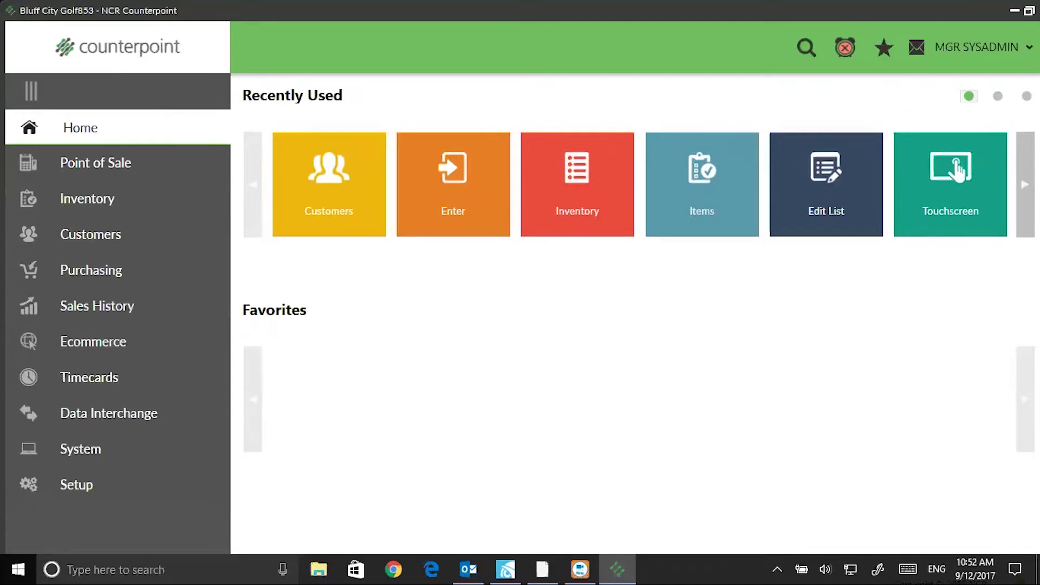
{"action": "left_click", "coordinate": [1024, 184]}
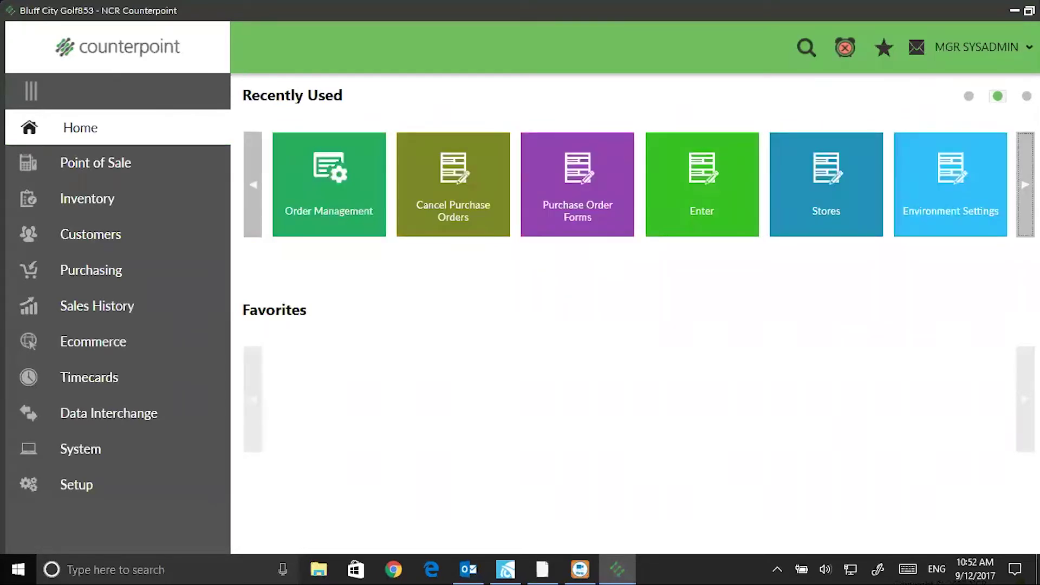
{"action": "left_click", "coordinate": [1025, 184]}
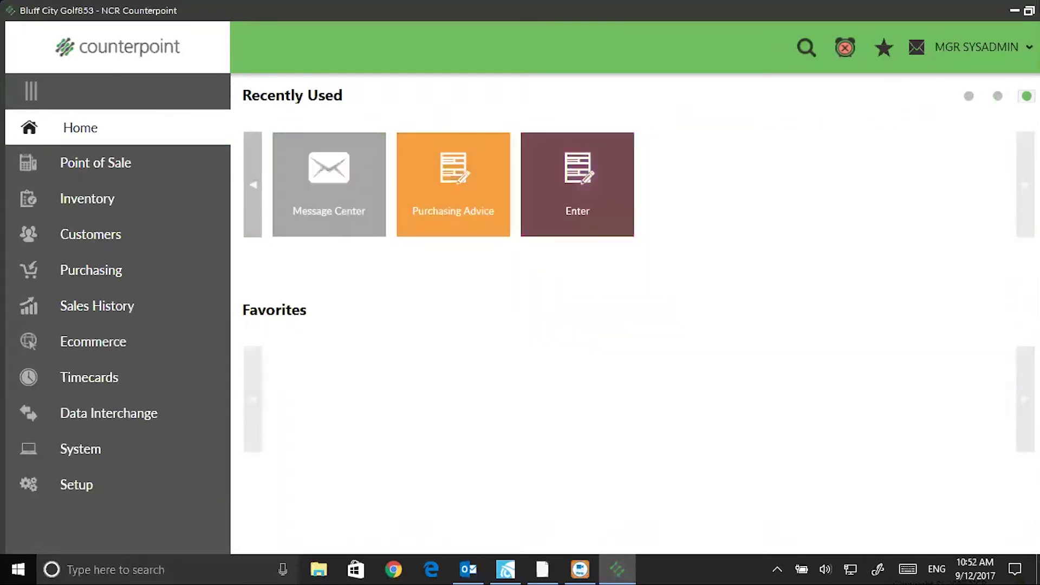
{"action": "left_click", "coordinate": [30, 93]}
{"action": "left_click", "coordinate": [27, 163]}
{"action": "left_click", "coordinate": [25, 130]}
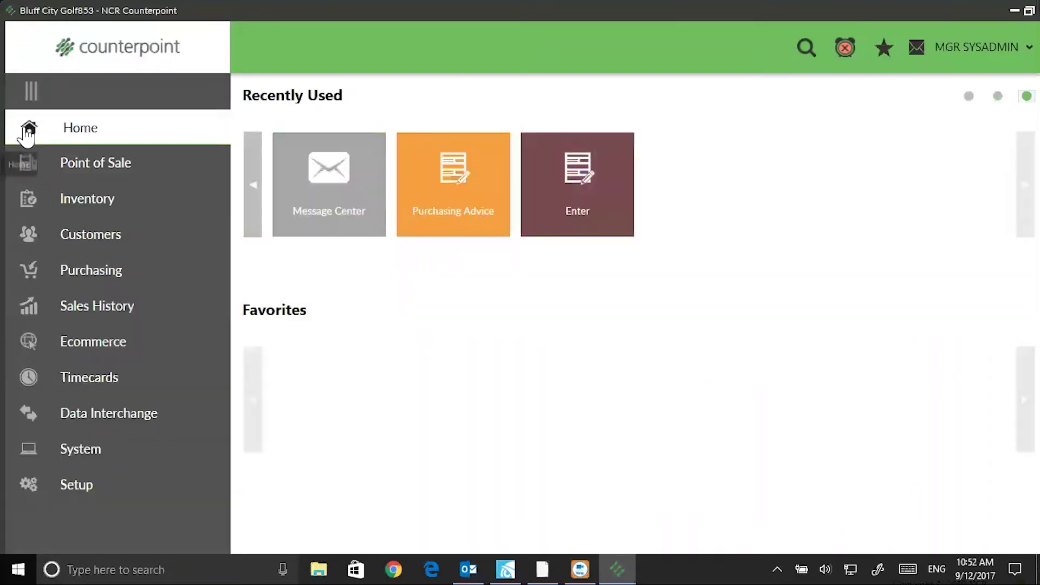
{"action": "left_click", "coordinate": [255, 182]}
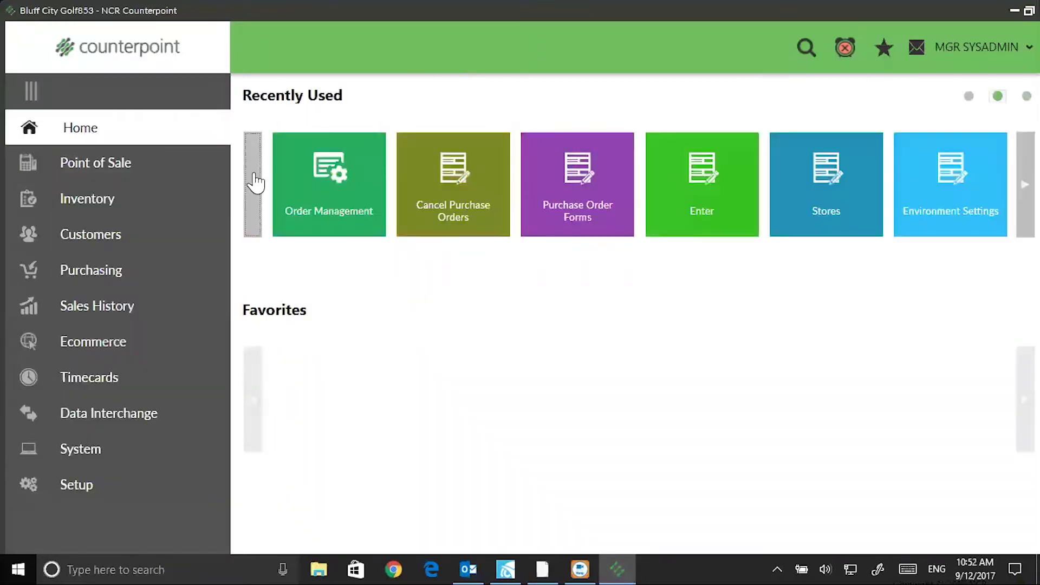
{"action": "left_click", "coordinate": [255, 182]}
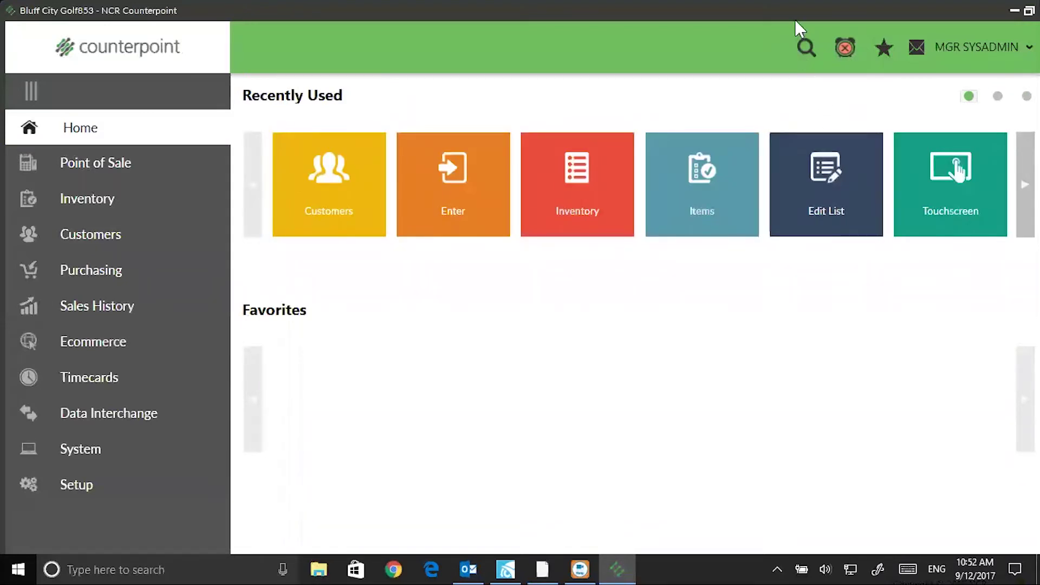
{"action": "left_click", "coordinate": [806, 47]}
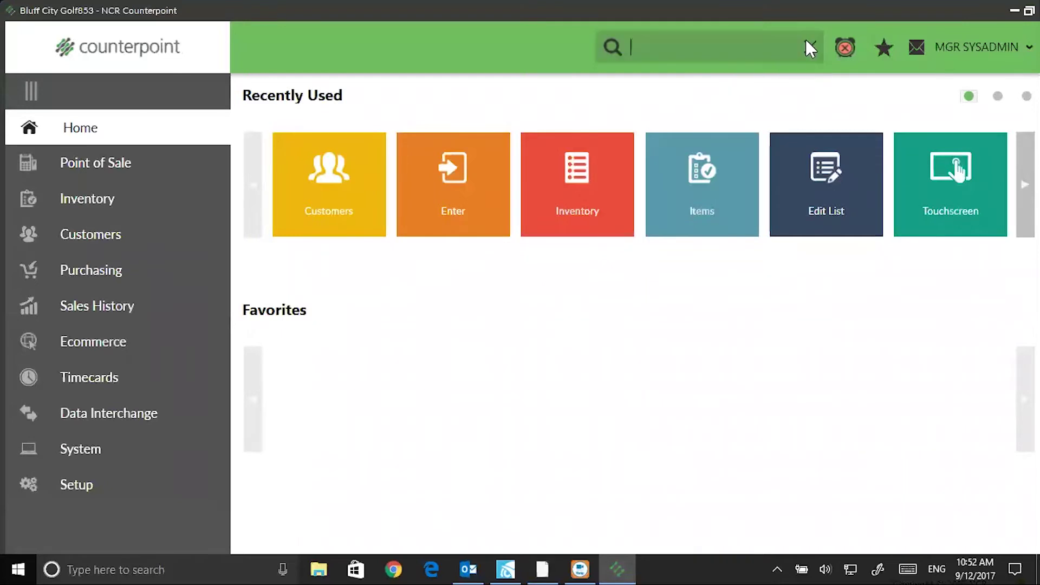
{"action": "type", "text": "inventory"}
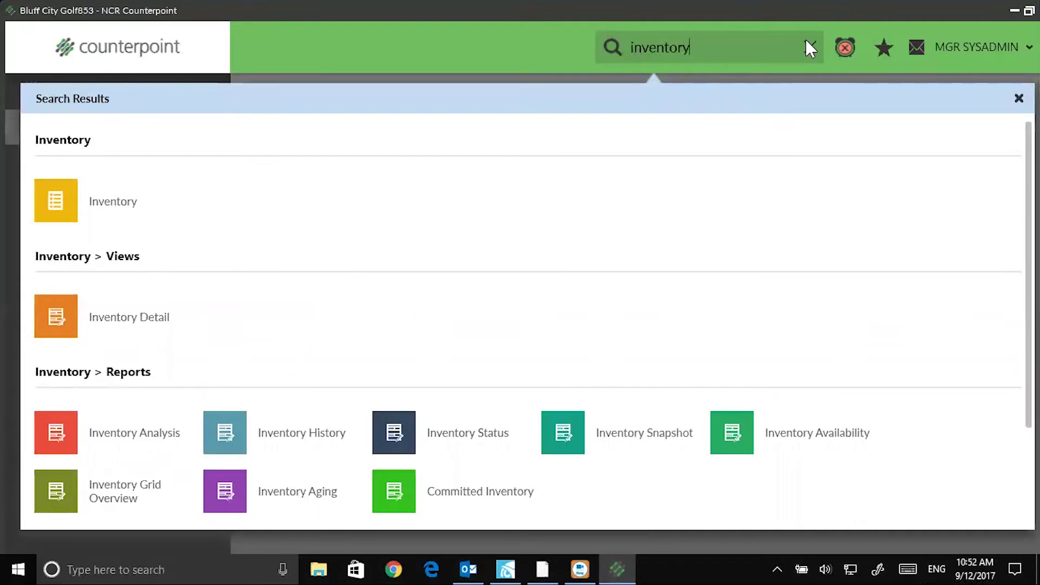
{"action": "key", "text": "BackSpace"}
{"action": "key", "text": "BackSpace"}
{"action": "key", "text": "BackSpace"}
{"action": "key", "text": "BackSpace"}
{"action": "key", "text": "BackSpace"}
{"action": "key", "text": "BackSpace"}
{"action": "key", "text": "BackSpace"}
{"action": "key", "text": "BackSpace"}
{"action": "key", "text": "BackSpace"}
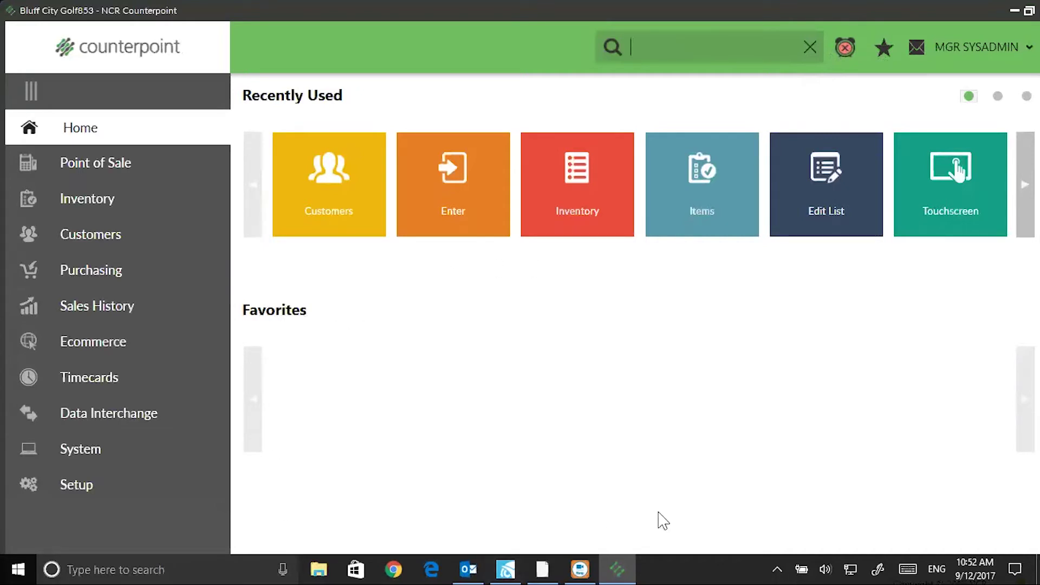
- Star Touchscreen on the Point of Sale > Tickets page
{"action": "left_click", "coordinate": [85, 163]}
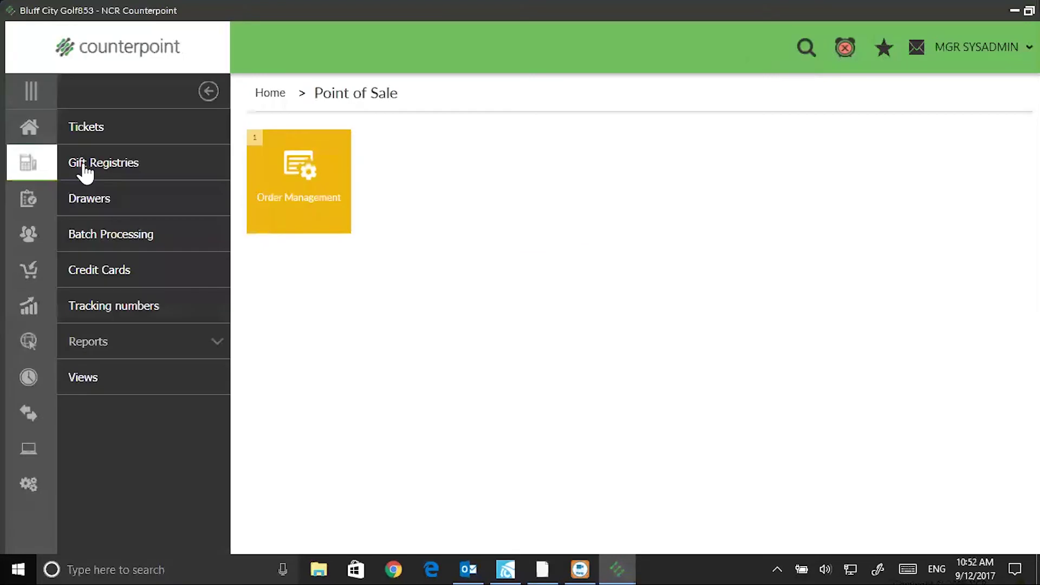
{"action": "left_click", "coordinate": [88, 136]}
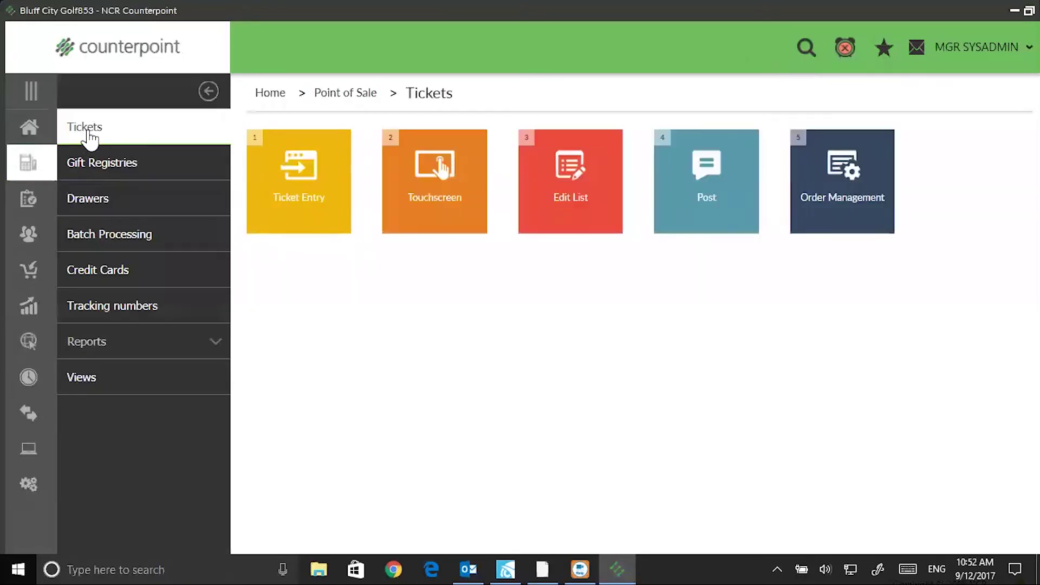
{"action": "left_click", "coordinate": [475, 143]}
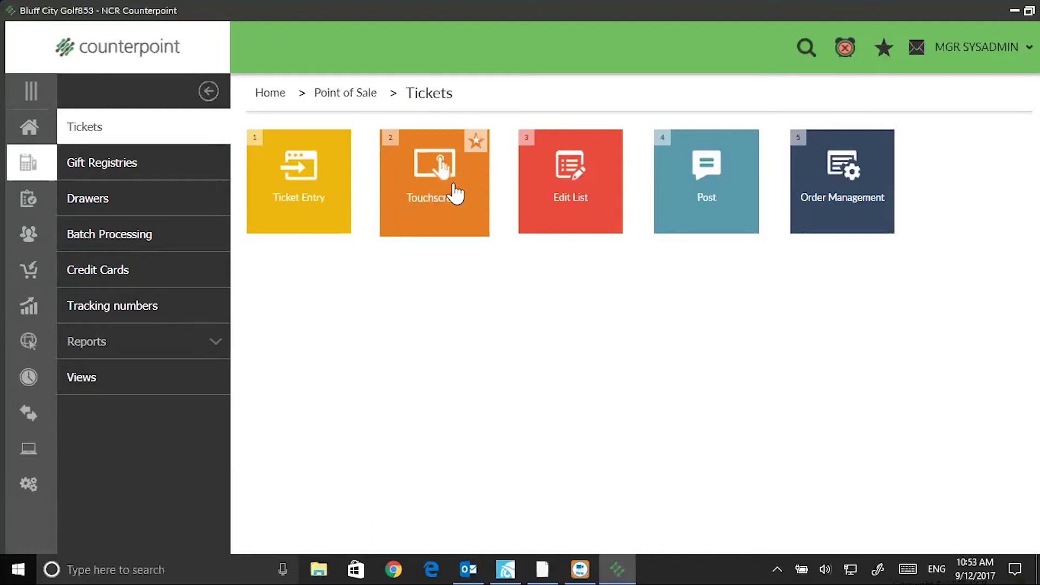
- Star Customers, plus Flash Sales and Management History in Sales History reports, then go Home
{"action": "left_click", "coordinate": [28, 235]}
{"action": "mouse_move", "coordinate": [325, 158]}
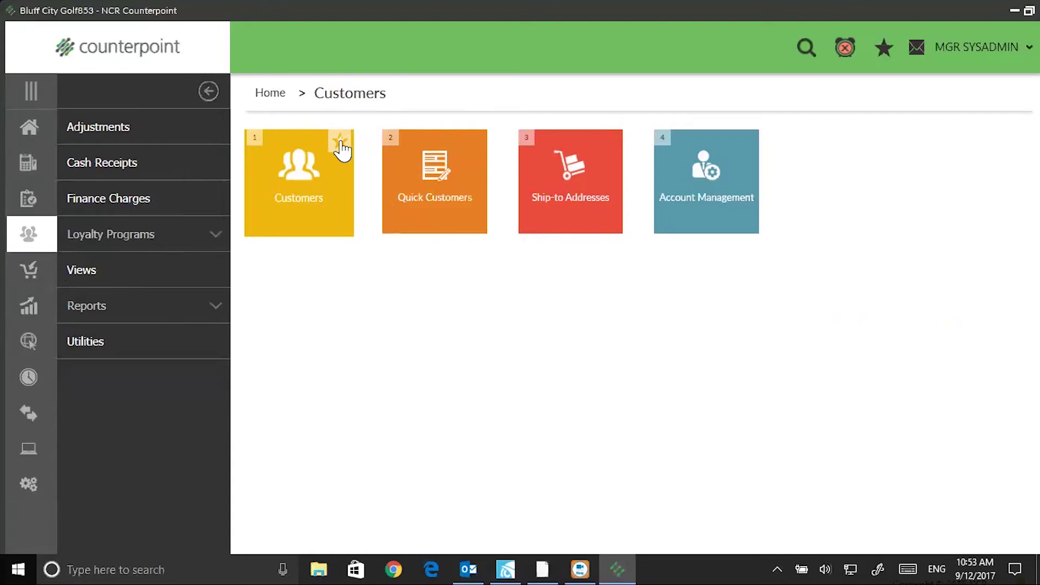
{"action": "left_click", "coordinate": [34, 306]}
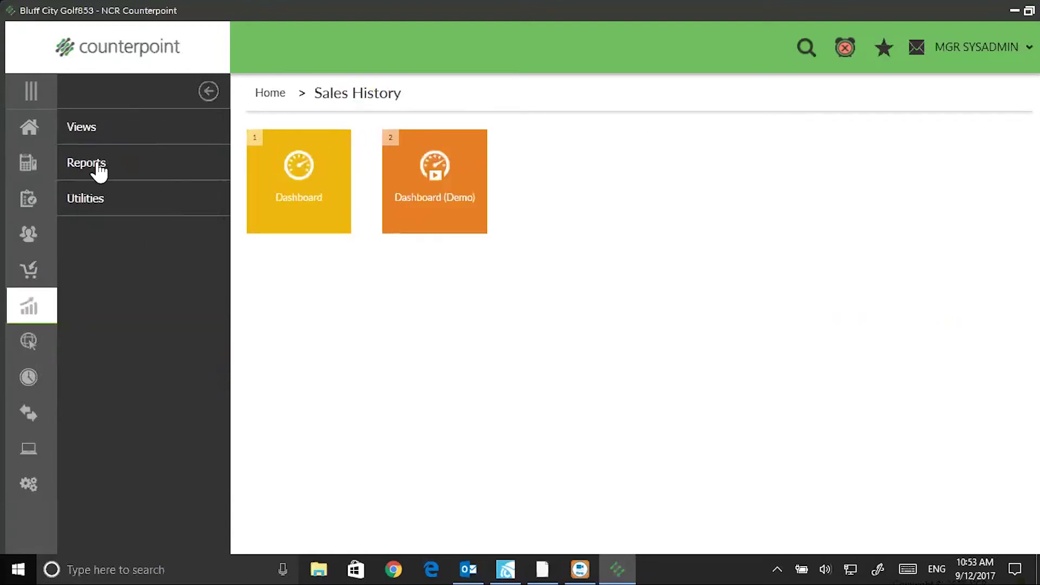
{"action": "left_click", "coordinate": [98, 166]}
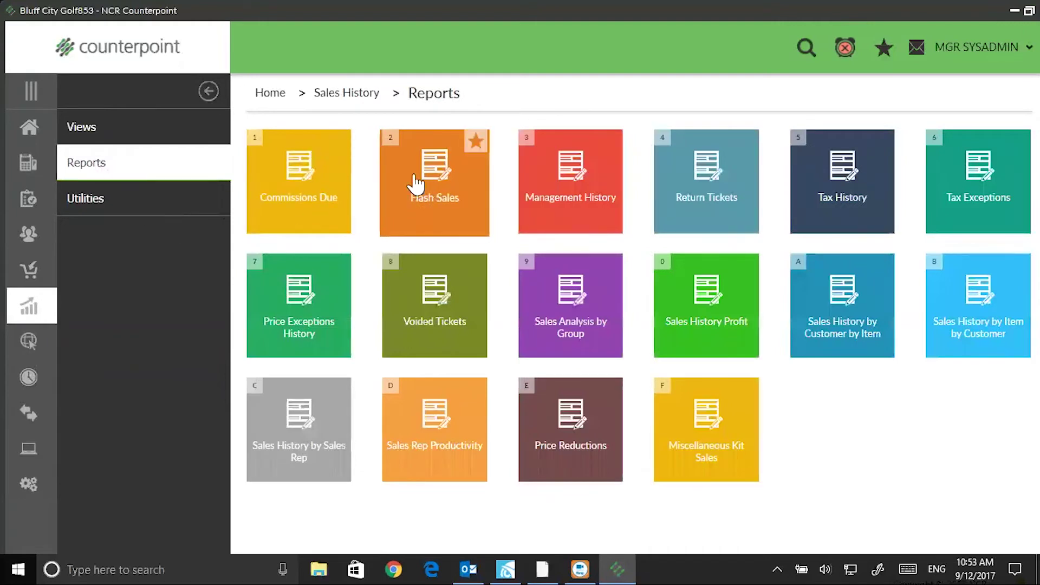
{"action": "left_click", "coordinate": [475, 142]}
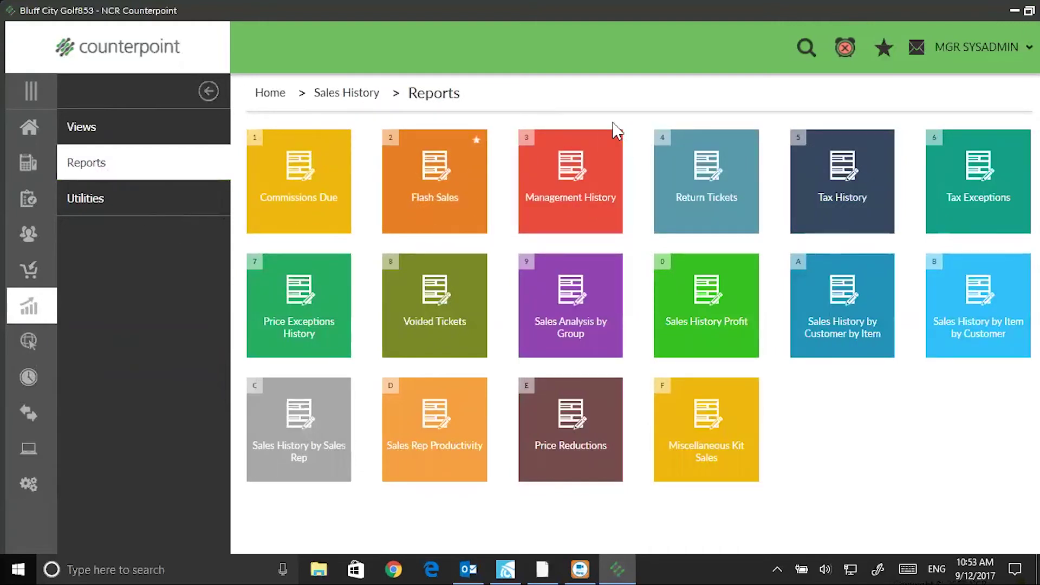
{"action": "left_click", "coordinate": [612, 142]}
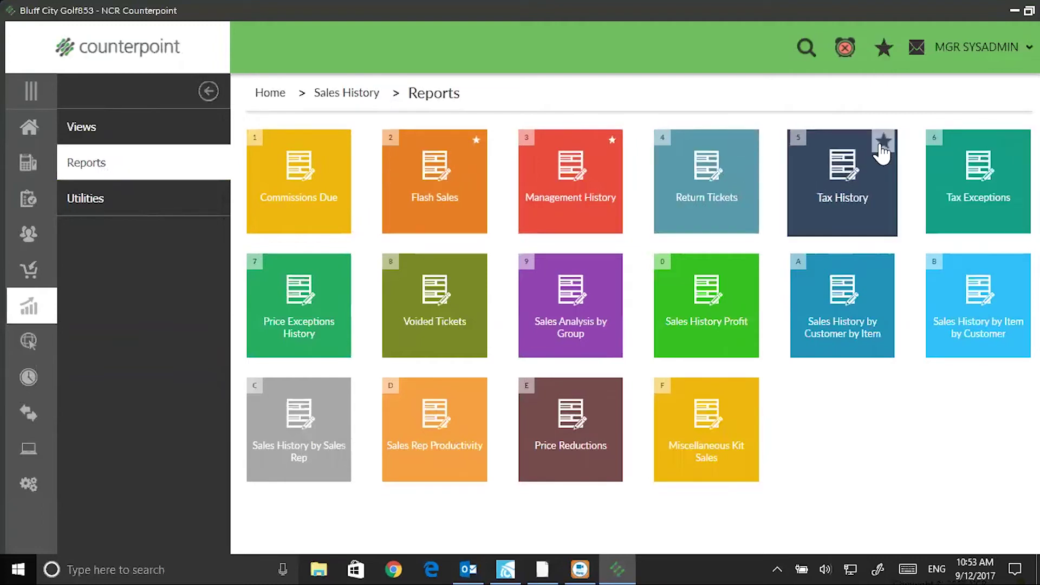
{"action": "left_click", "coordinate": [30, 129]}
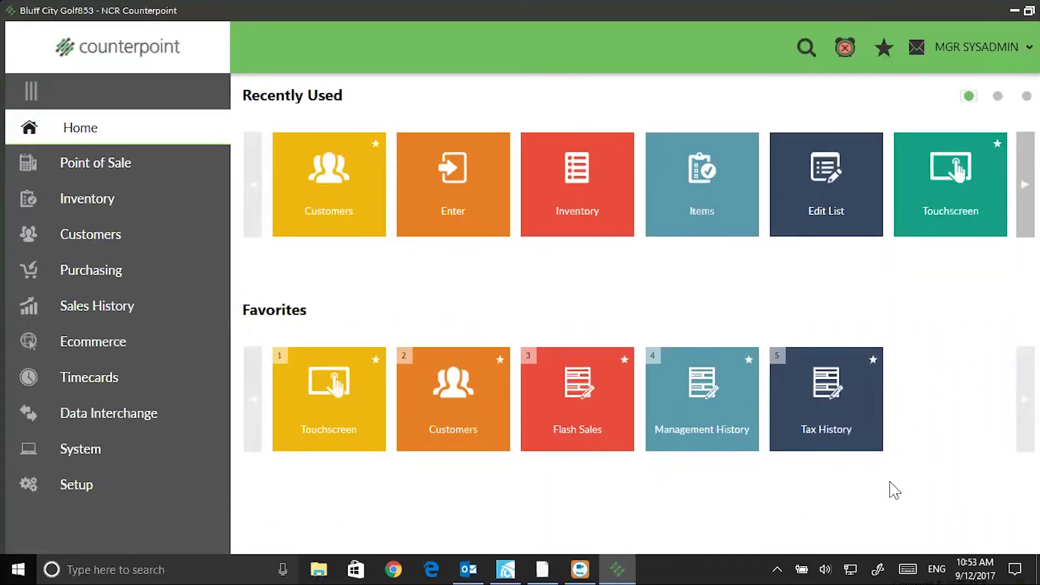
- Drag Tax History to the first slot in Rearrange Favorites, ahead of Touchscreen
{"action": "left_click", "coordinate": [883, 46]}
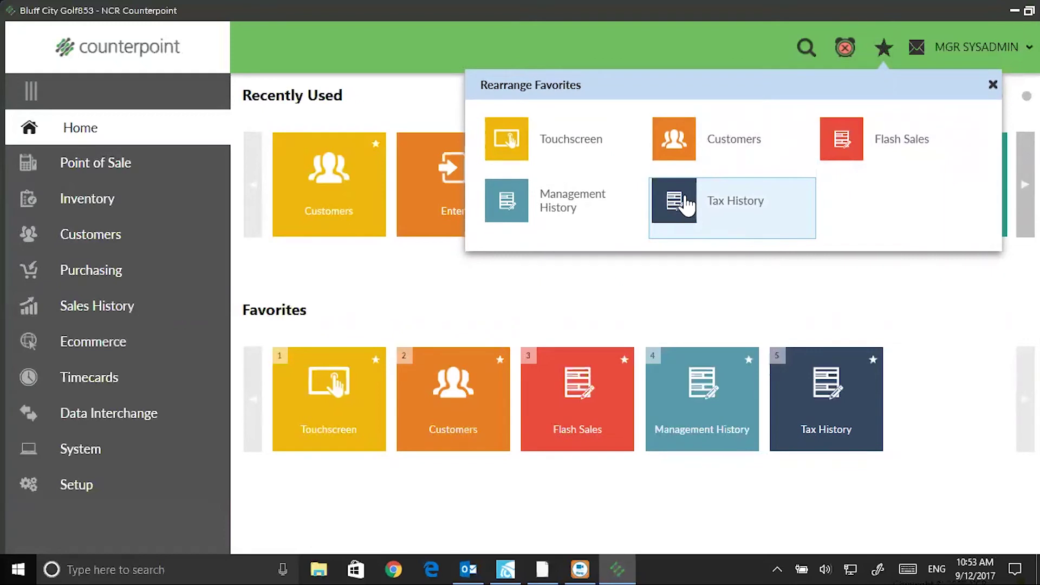
{"action": "left_click_drag", "start_coordinate": [683, 199], "coordinate": [504, 127]}
{"action": "left_click", "coordinate": [992, 85]}
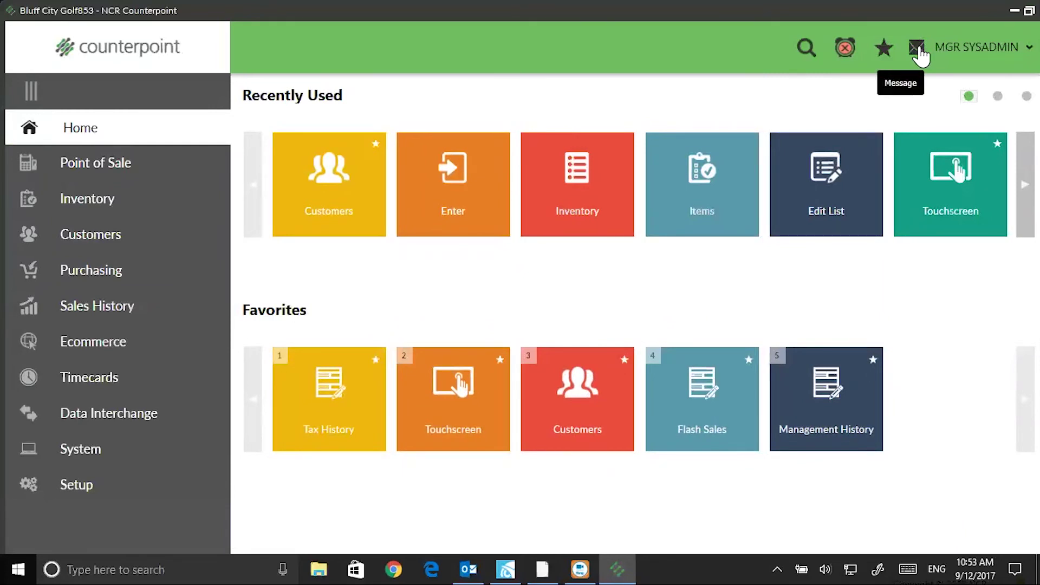
- Choose User Preferences from the MGR SYSADMIN profile dropdown
{"action": "left_click", "coordinate": [967, 47]}
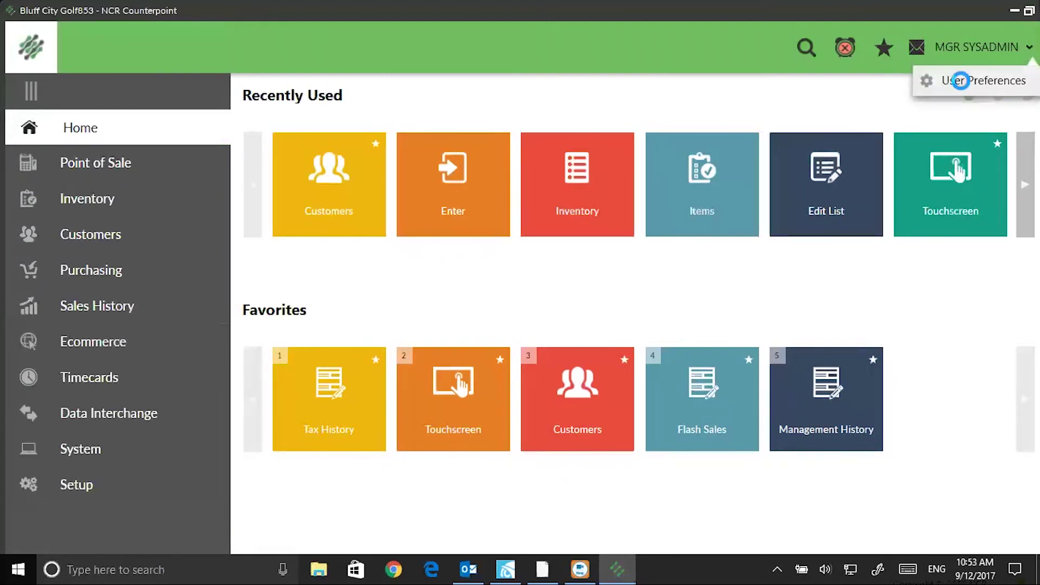
{"action": "left_click", "coordinate": [960, 80]}
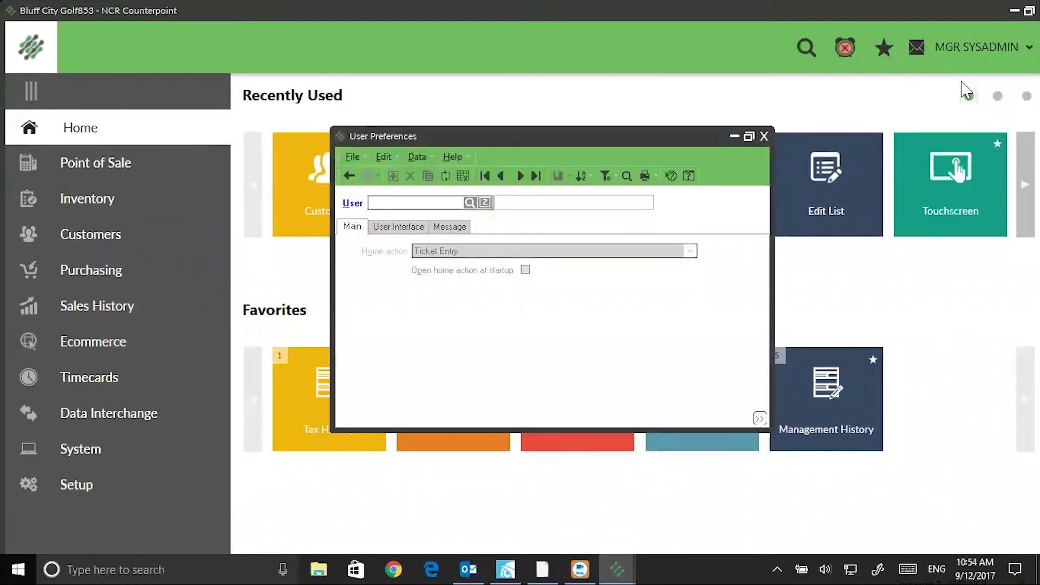